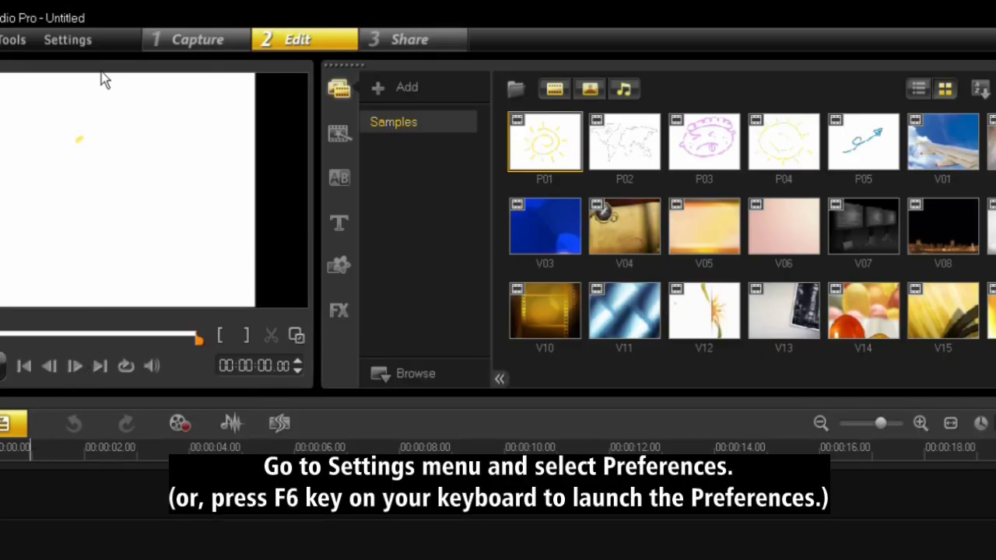
- In Preferences' Edit tab, set photo duration 8, transition duration 2, auto-add transitions, default Random
{"action": "left_click", "coordinate": [69, 40]}
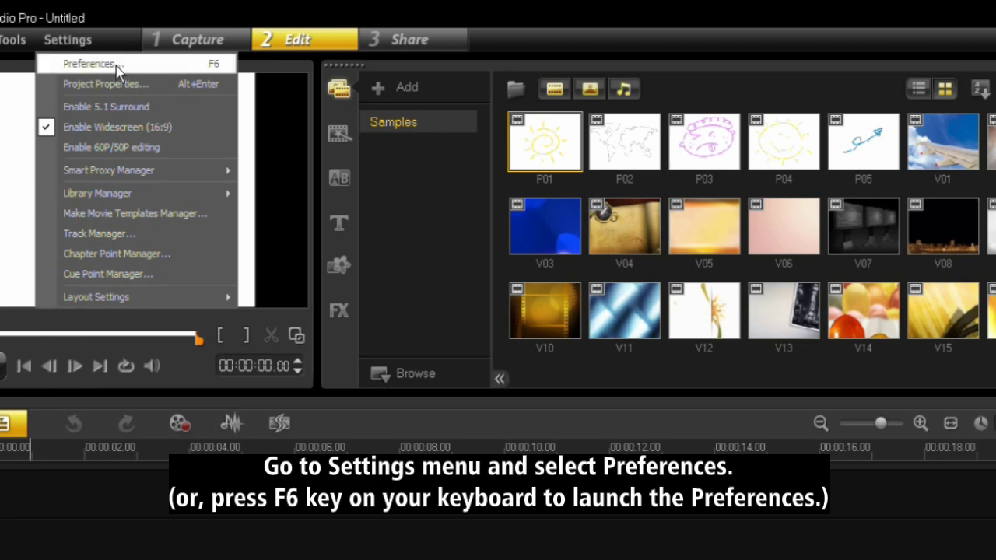
{"action": "left_click", "coordinate": [92, 64]}
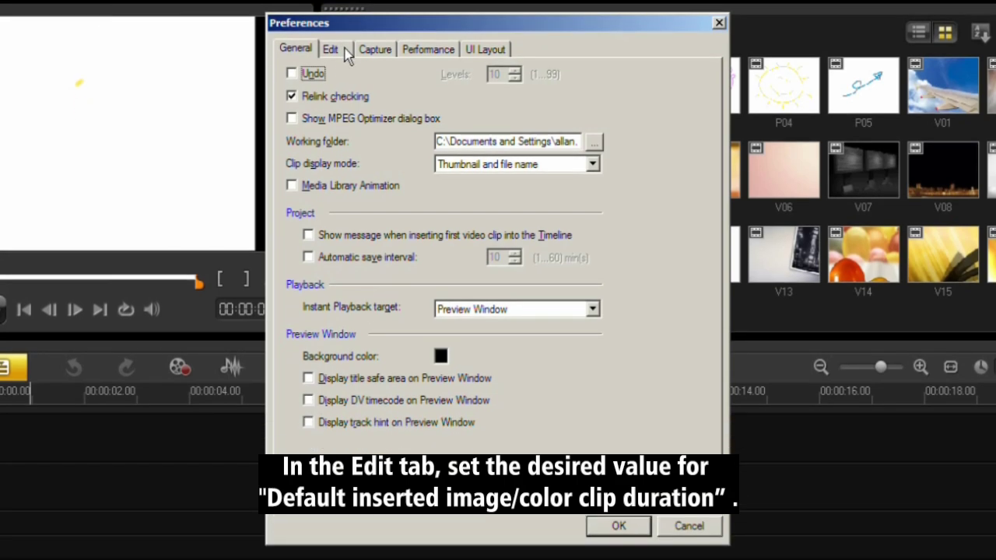
{"action": "left_click", "coordinate": [347, 54]}
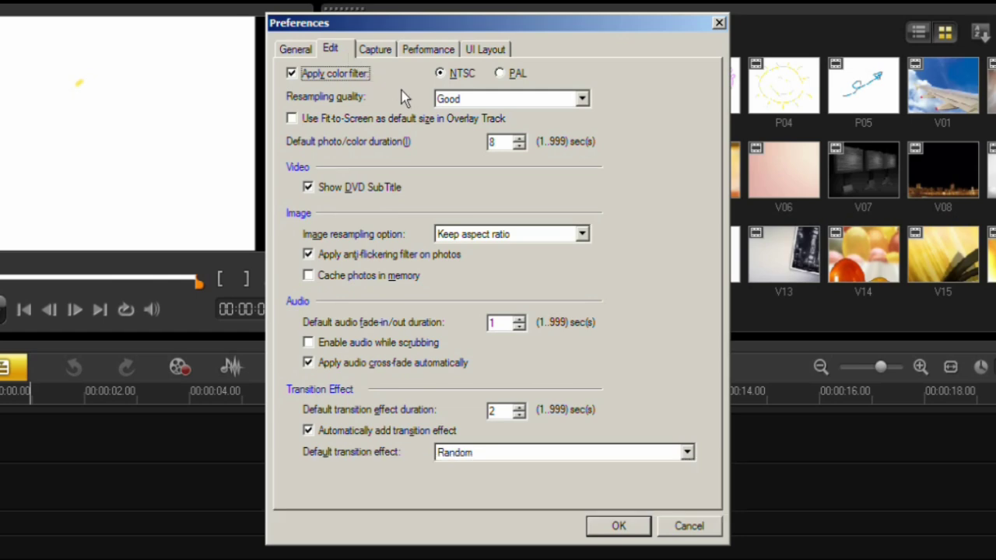
{"action": "left_click", "coordinate": [507, 144]}
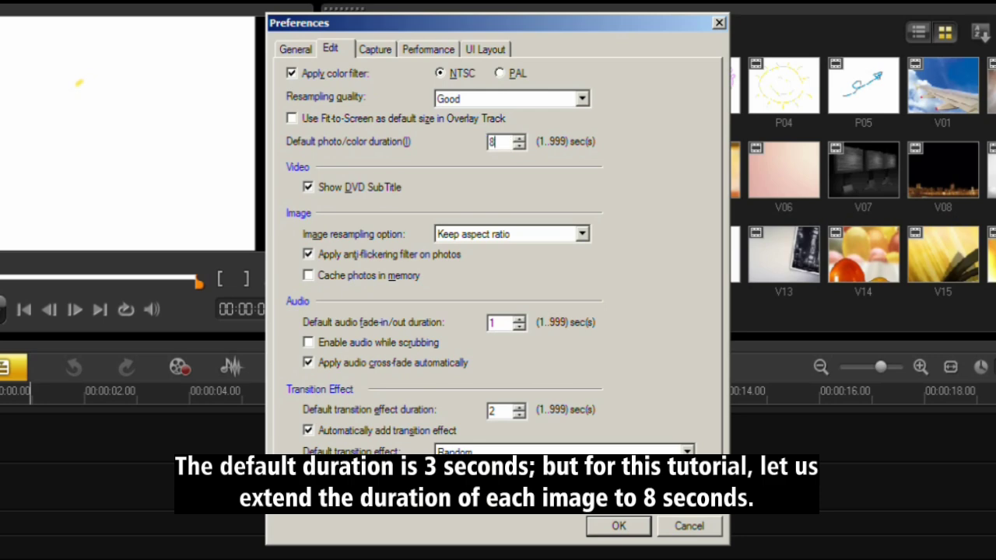
{"action": "double_click", "coordinate": [506, 146]}
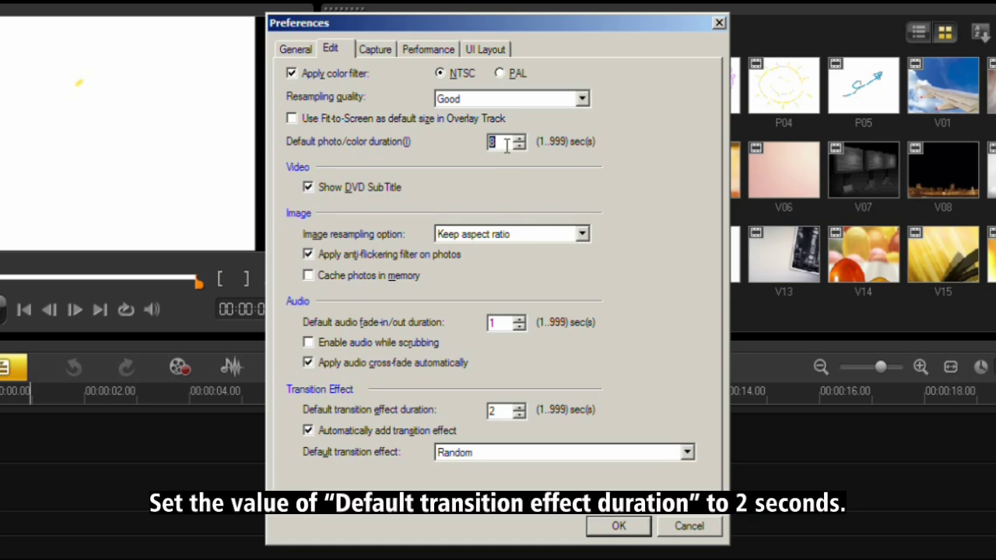
{"action": "double_click", "coordinate": [496, 410]}
{"action": "type", "text": "2"}
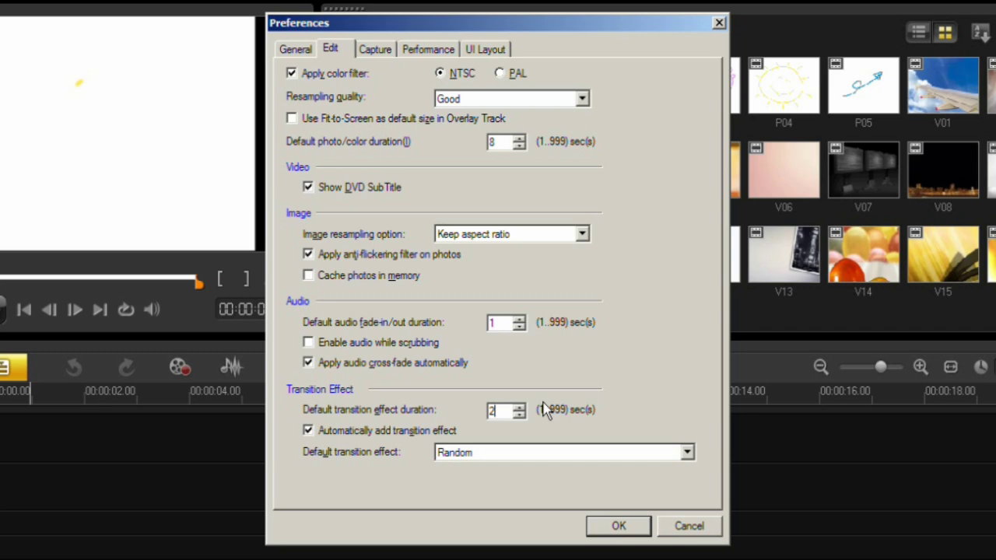
{"action": "left_click", "coordinate": [316, 433]}
{"action": "left_click", "coordinate": [316, 432]}
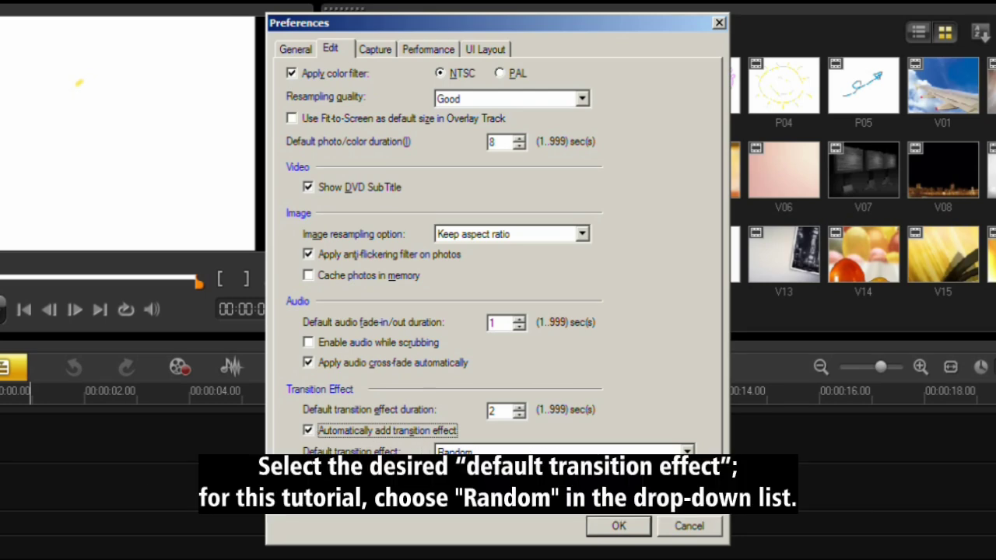
{"action": "left_click", "coordinate": [687, 451]}
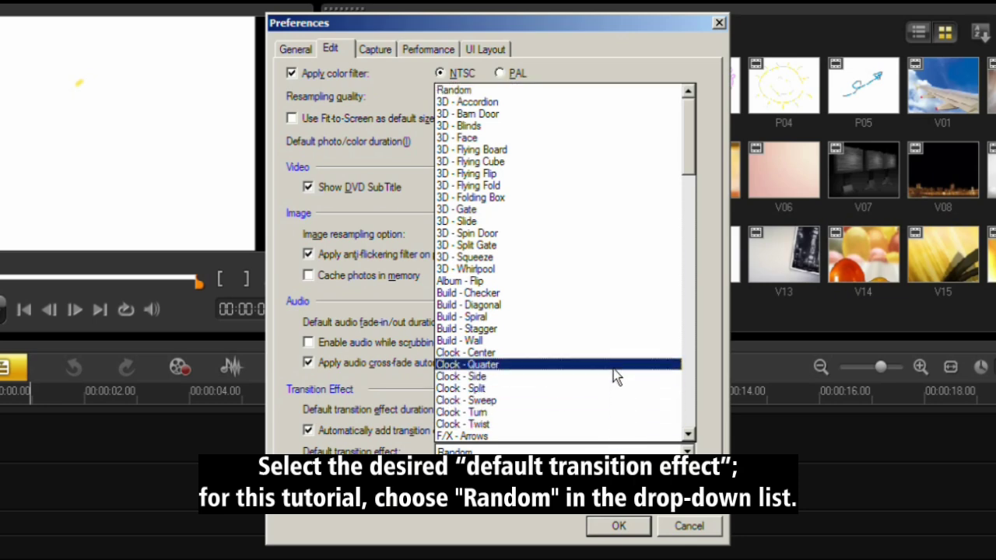
{"action": "left_click", "coordinate": [606, 90]}
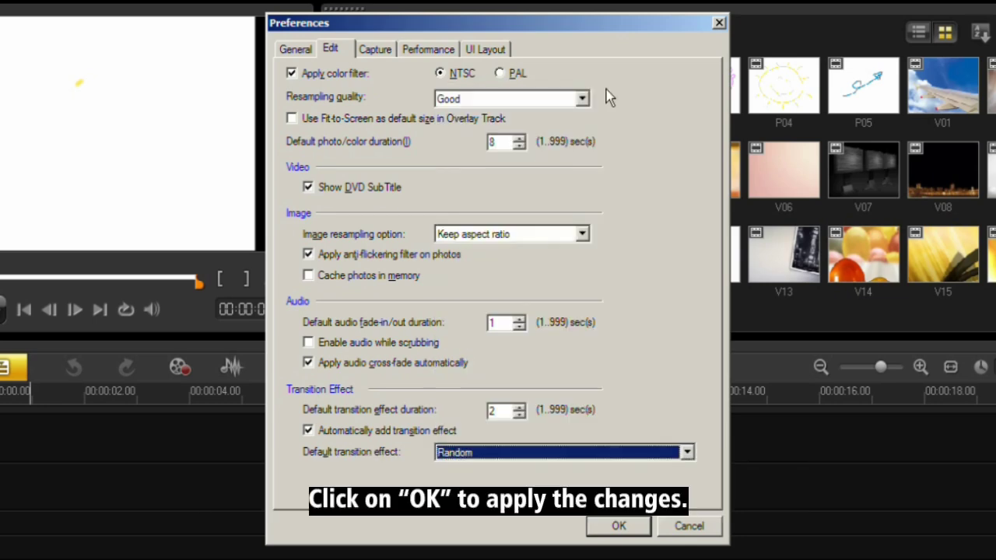
- Confirm the preferences and add a library folder named 'Slideshow'
{"action": "left_click", "coordinate": [634, 527]}
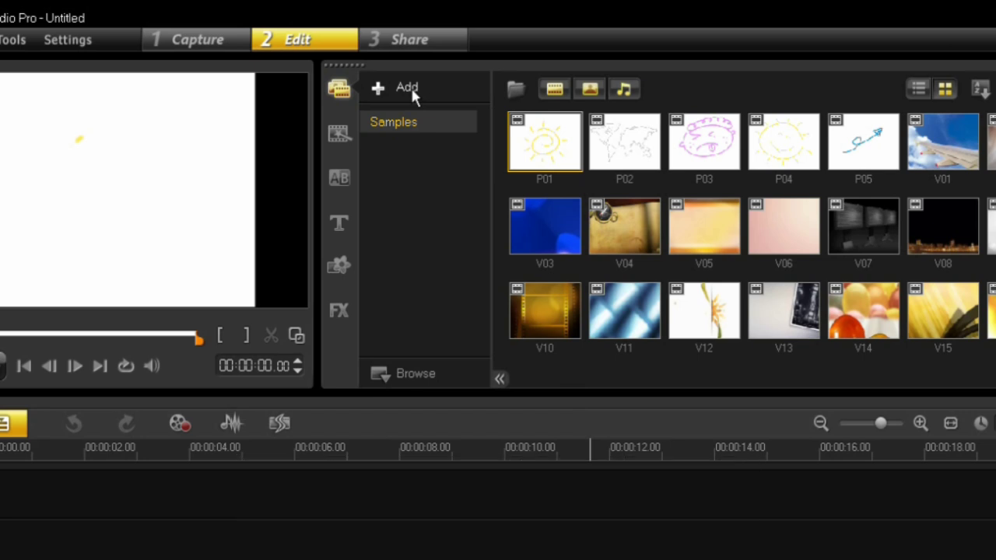
{"action": "left_click", "coordinate": [410, 87]}
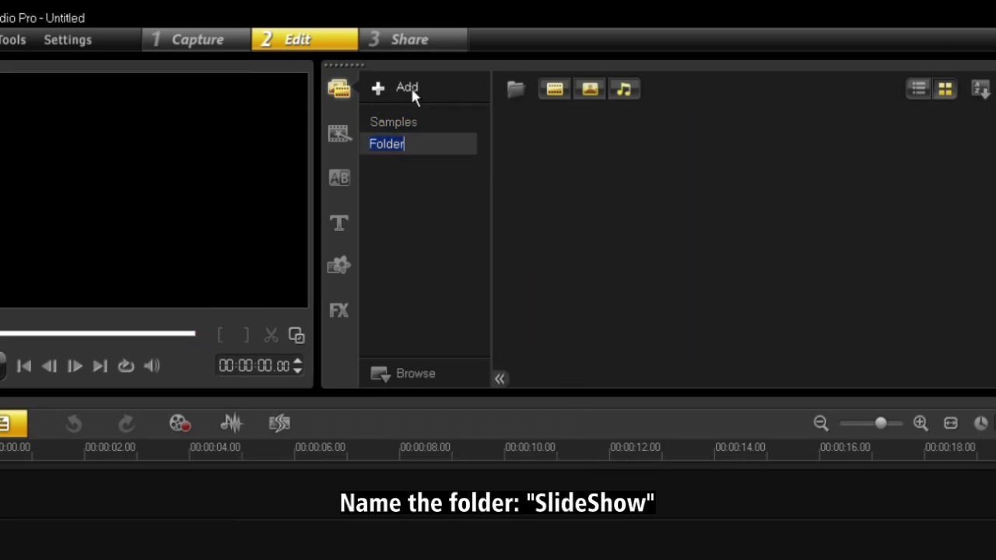
{"action": "type", "text": "Slideshow"}
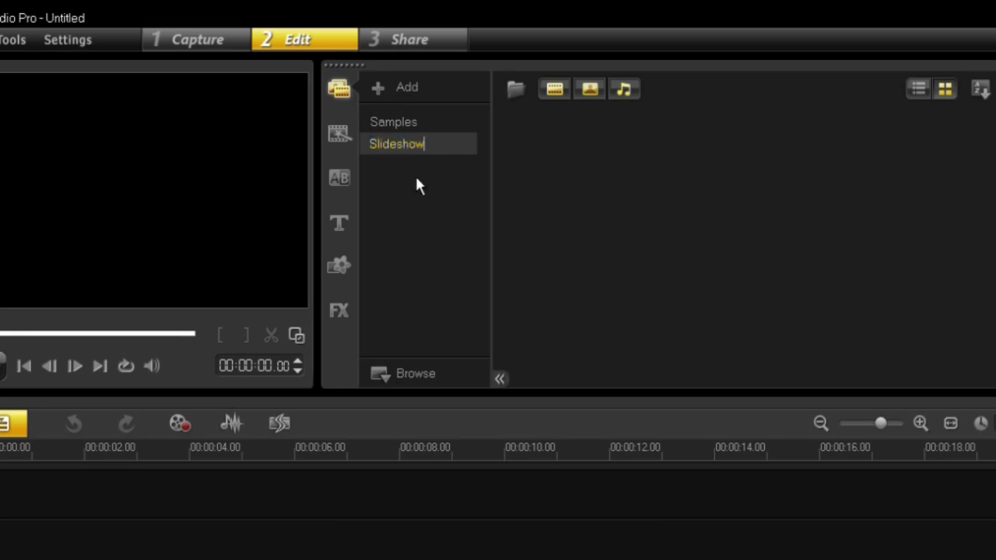
{"action": "key", "text": "Return"}
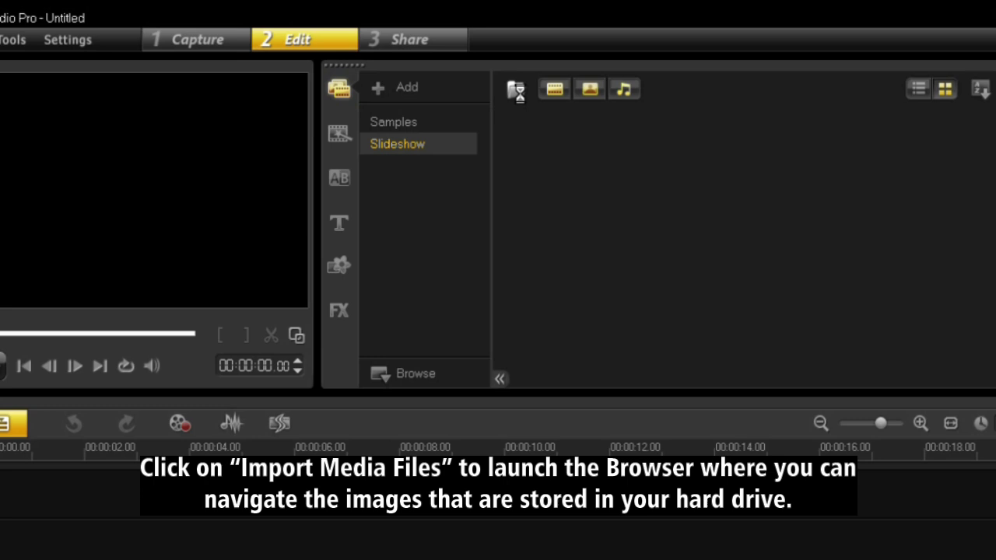
- Import all images 001.jpg to 100.jpg from the Desktop SlideShow folder into the library
{"action": "left_click", "coordinate": [518, 92]}
{"action": "left_click", "coordinate": [315, 132]}
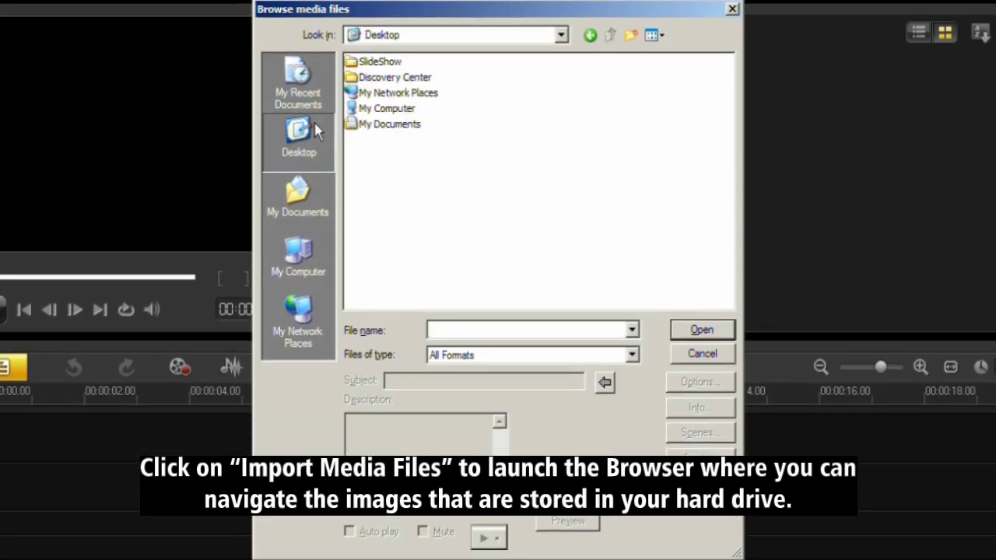
{"action": "double_click", "coordinate": [378, 62]}
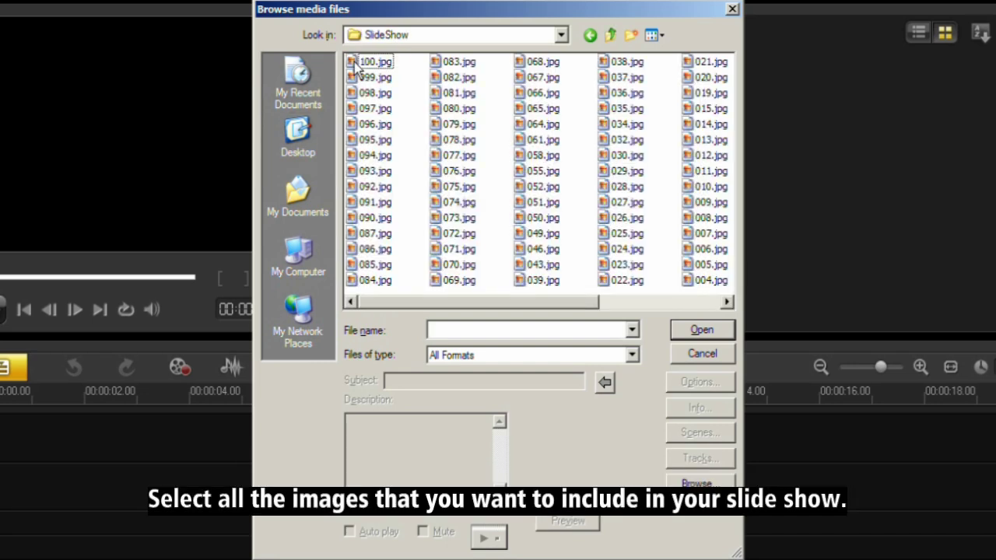
{"action": "left_click_drag", "start_coordinate": [554, 301], "coordinate": [689, 303]}
{"action": "key", "text": "Home"}
{"action": "key", "text": "shift+Down"}
{"action": "key", "text": "shift+Down"}
{"action": "key", "text": "shift+Down"}
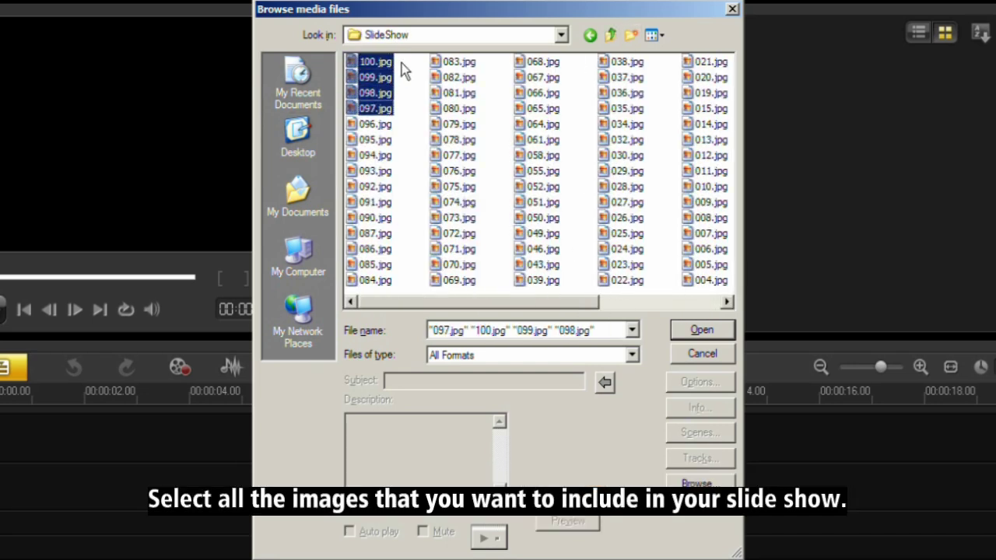
{"action": "key", "text": "shift+End"}
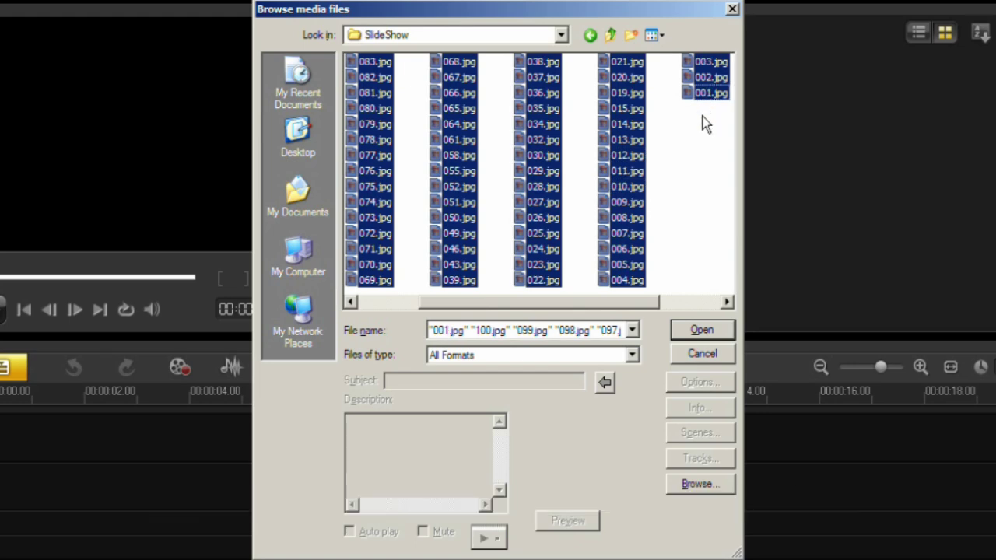
{"action": "left_click", "coordinate": [701, 331]}
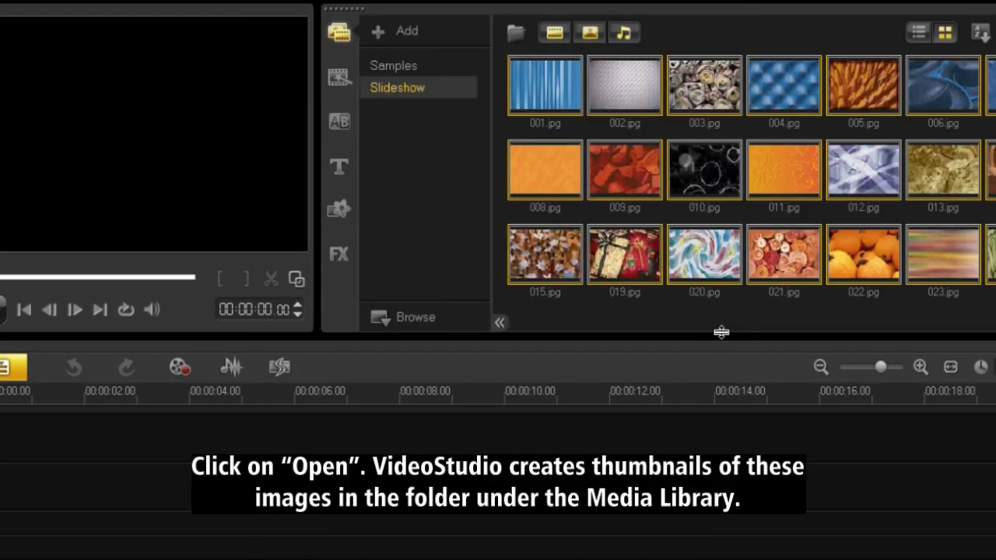
{"action": "scroll", "coordinate": [684, 216], "scroll_direction": "down", "scroll_amount": 5}
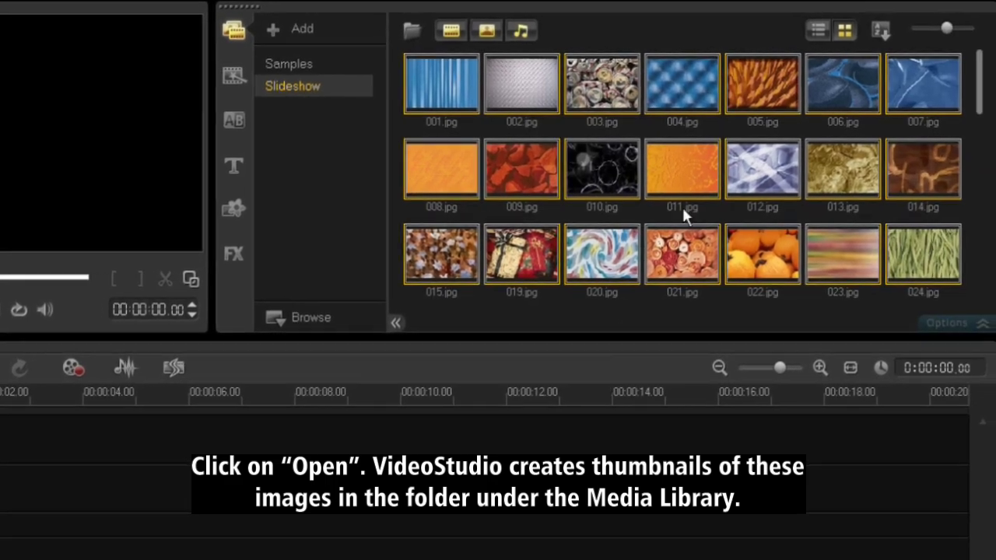
{"action": "left_click_drag", "start_coordinate": [981, 146], "coordinate": [980, 273]}
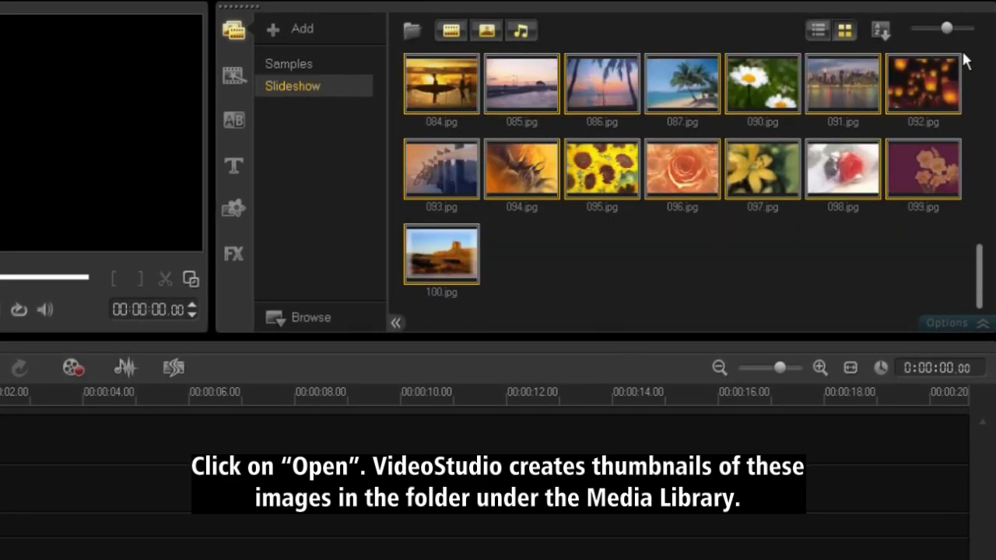
{"action": "left_click_drag", "start_coordinate": [946, 29], "coordinate": [908, 29]}
{"action": "left_click_drag", "start_coordinate": [978, 102], "coordinate": [975, 215]}
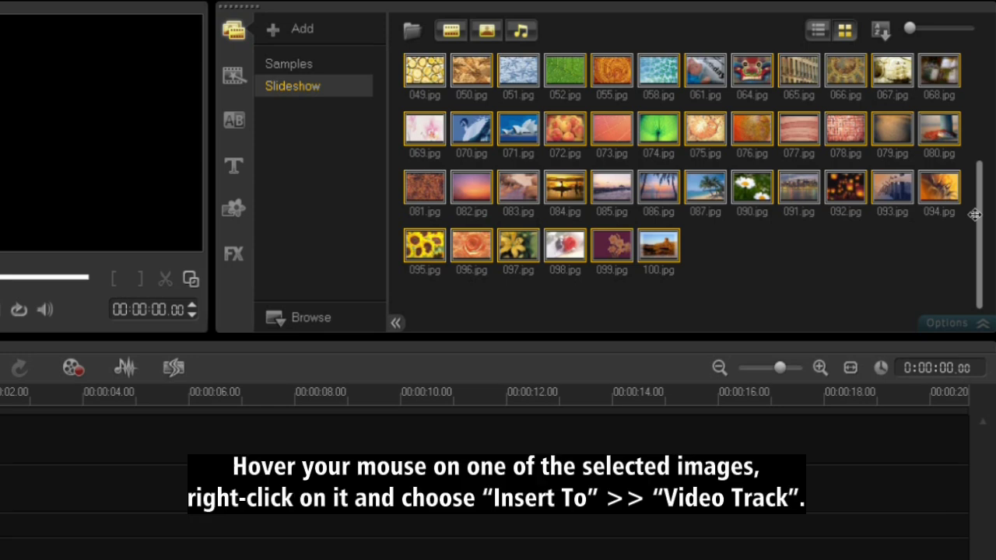
- Insert the selected photos onto the video track, fit the project to the timeline, and show the Storyboard View
{"action": "right_click", "coordinate": [759, 134]}
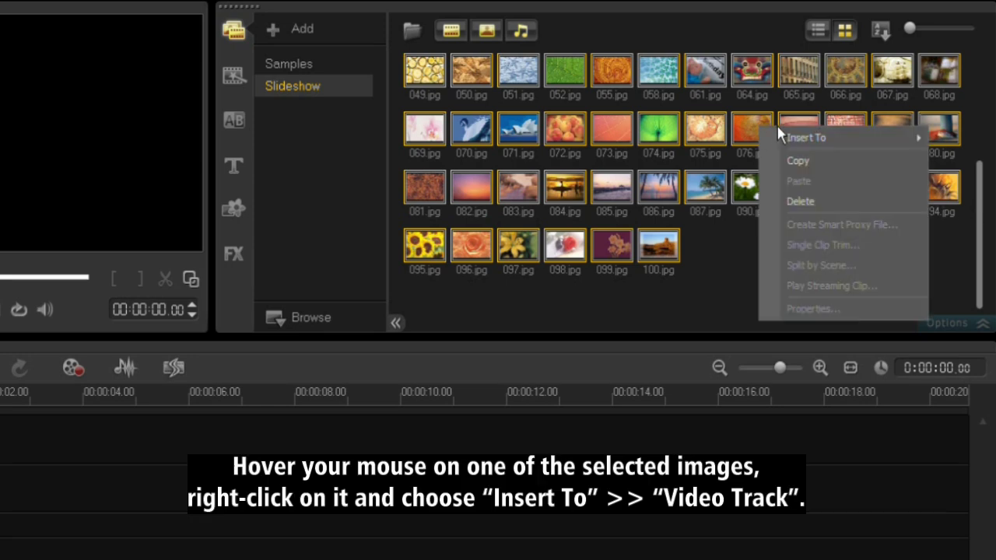
{"action": "mouse_move", "coordinate": [795, 140]}
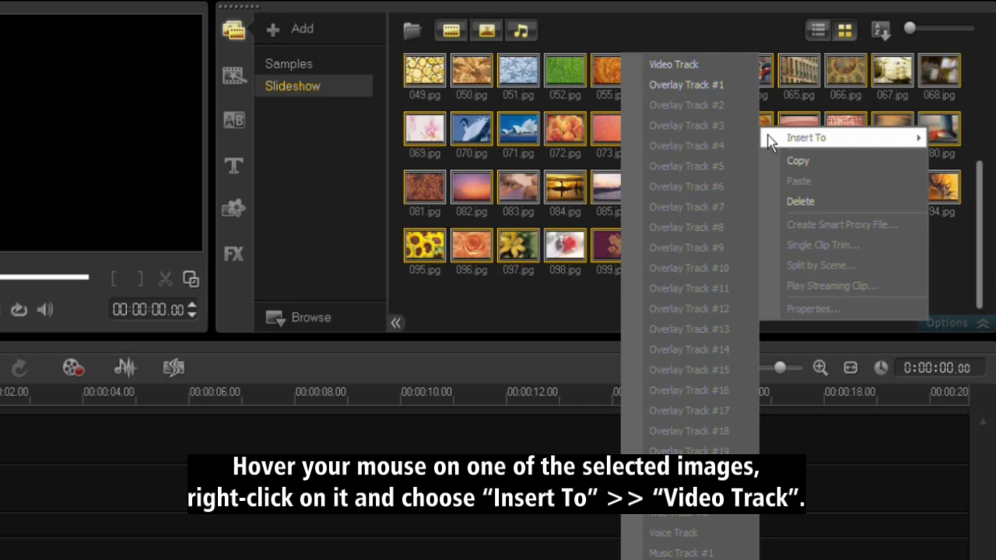
{"action": "left_click", "coordinate": [734, 67]}
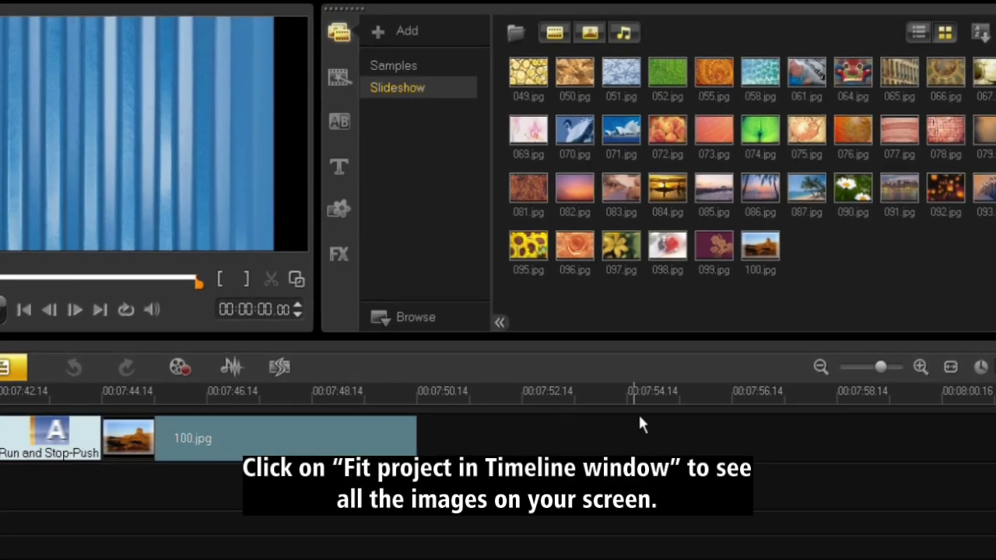
{"action": "left_click", "coordinate": [950, 368]}
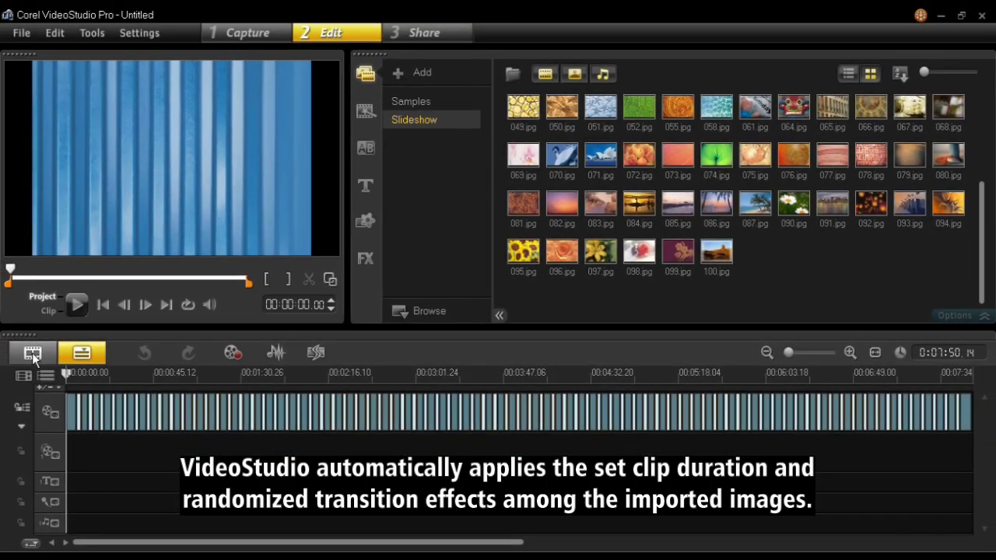
{"action": "left_click", "coordinate": [32, 355]}
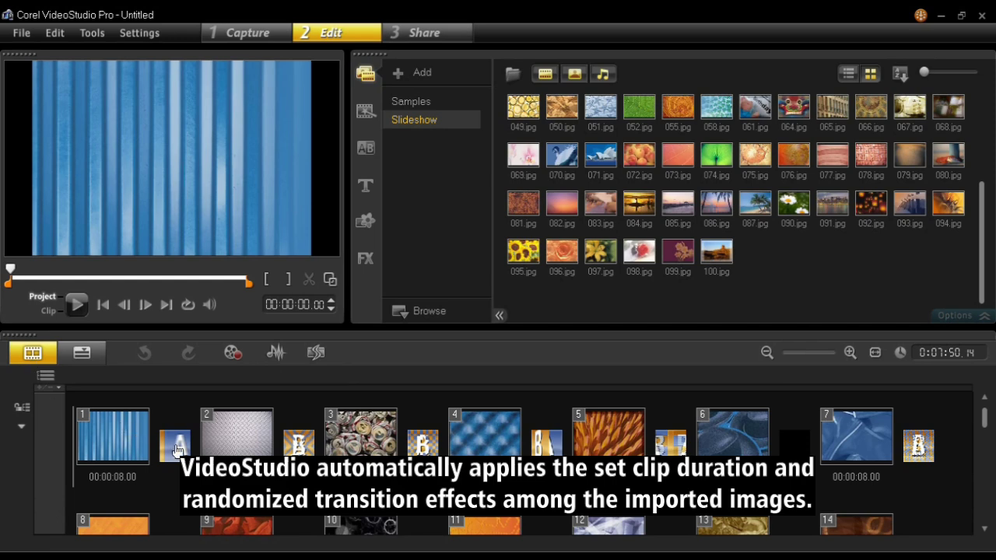
{"action": "left_click", "coordinate": [125, 433]}
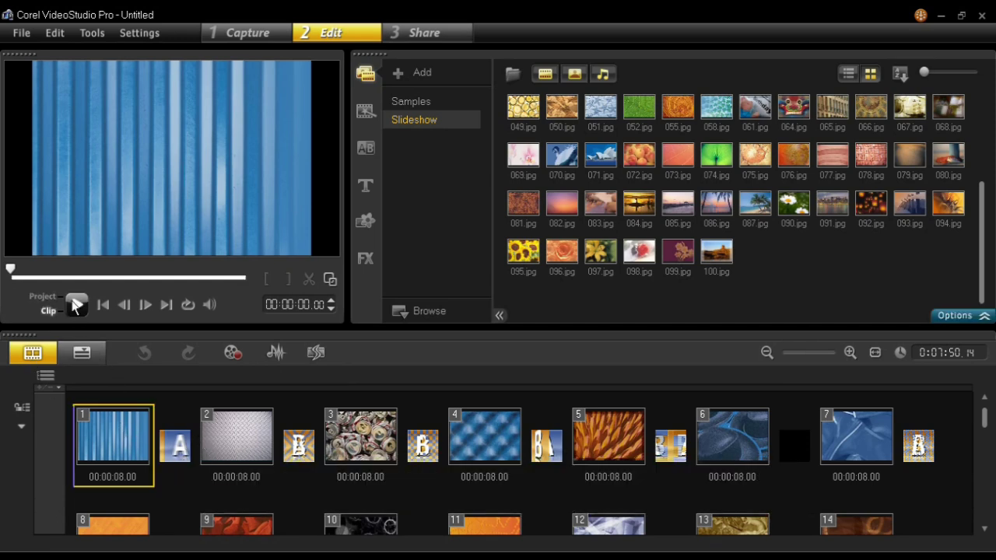
- Select all clips in Timeline View, apply Auto Pan & Zoom, and play the project
{"action": "left_click", "coordinate": [177, 447]}
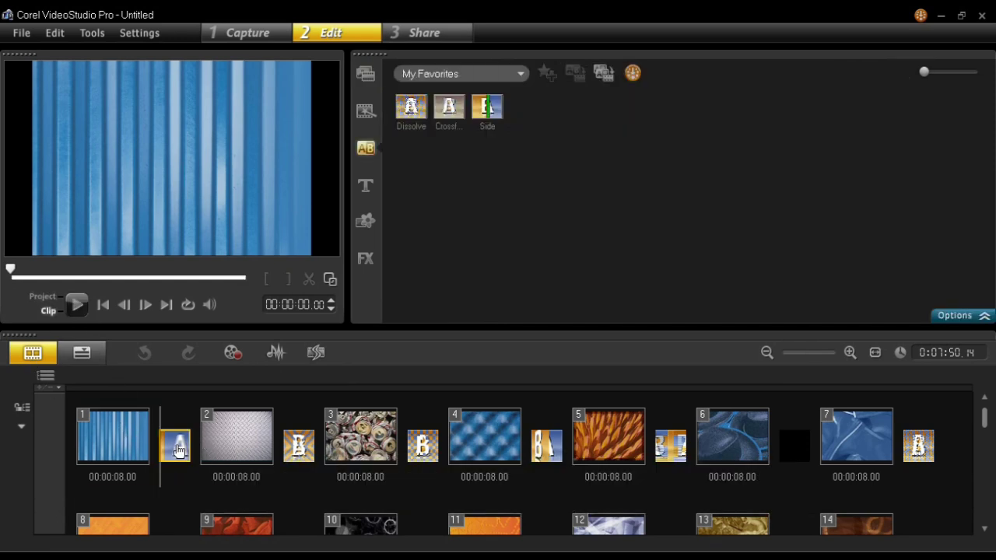
{"action": "left_click", "coordinate": [77, 305]}
{"action": "left_click", "coordinate": [83, 353]}
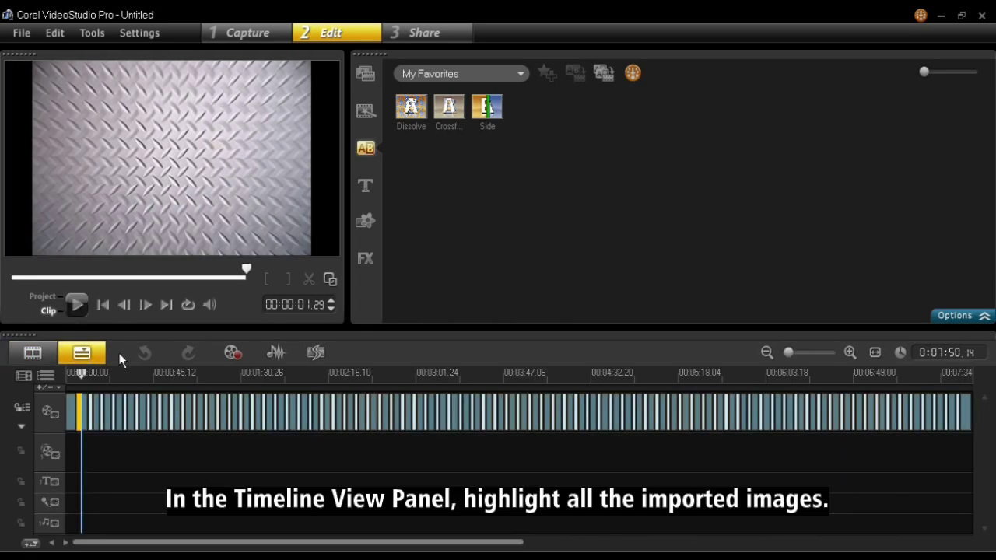
{"action": "left_click", "coordinate": [68, 410]}
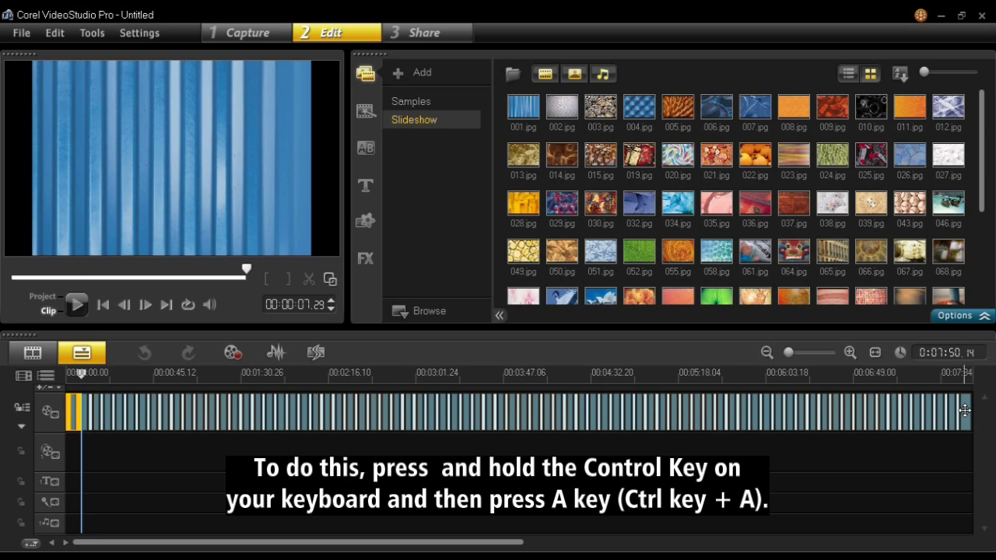
{"action": "key", "text": "ctrl+a"}
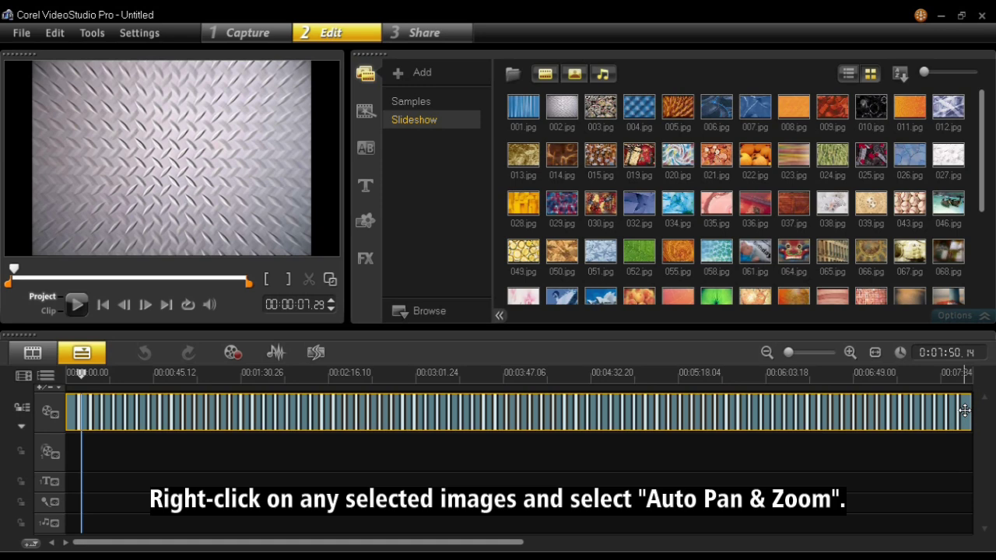
{"action": "right_click", "coordinate": [915, 416]}
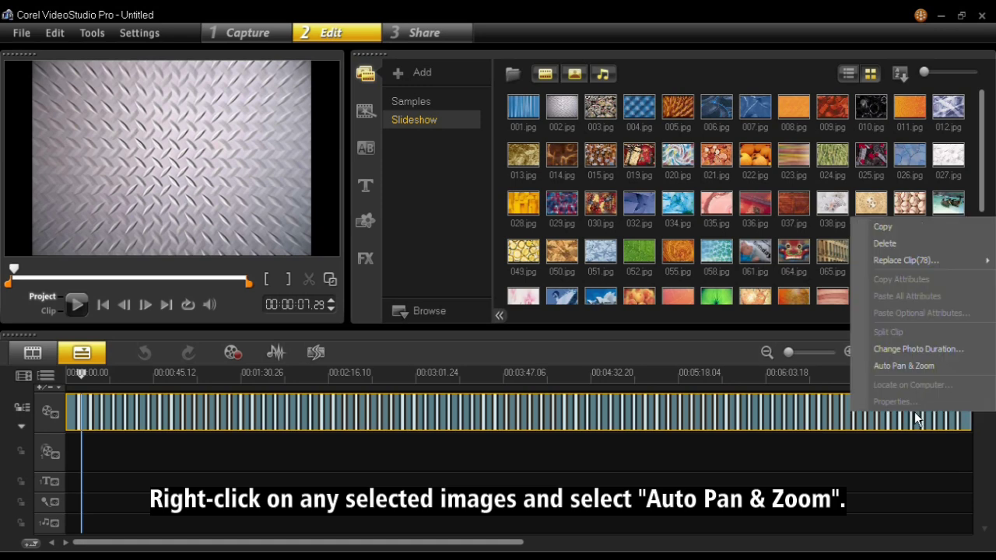
{"action": "left_click", "coordinate": [914, 366]}
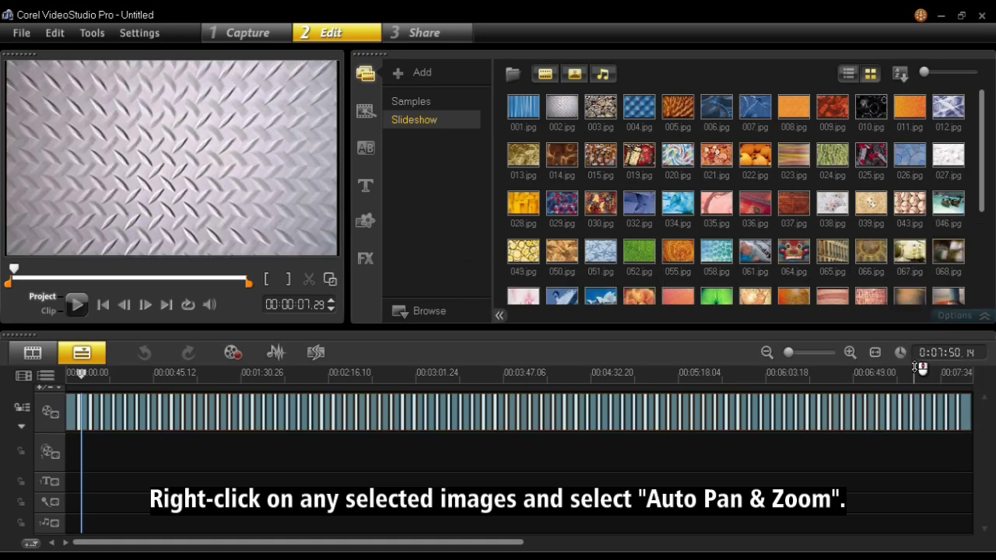
{"action": "left_click", "coordinate": [78, 304]}
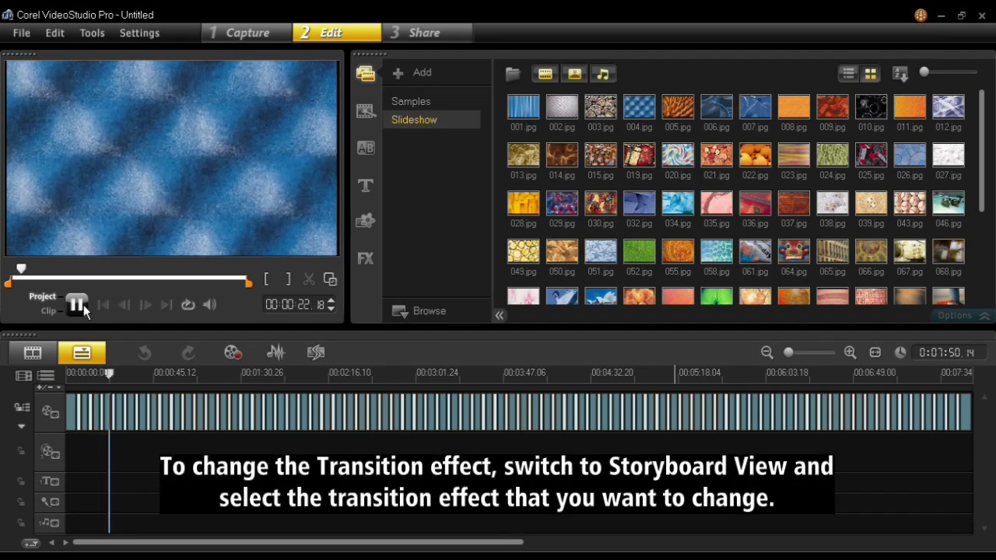
- Replace the transition between clips 1 and 2 with the 3D Barn transition and preview it
{"action": "left_click", "coordinate": [77, 305]}
{"action": "left_click", "coordinate": [33, 354]}
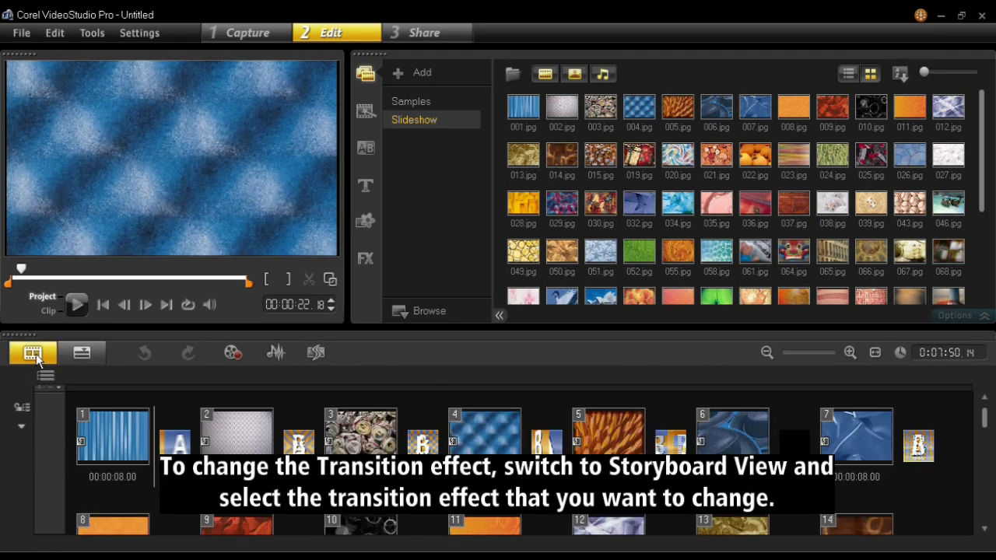
{"action": "left_click", "coordinate": [175, 447]}
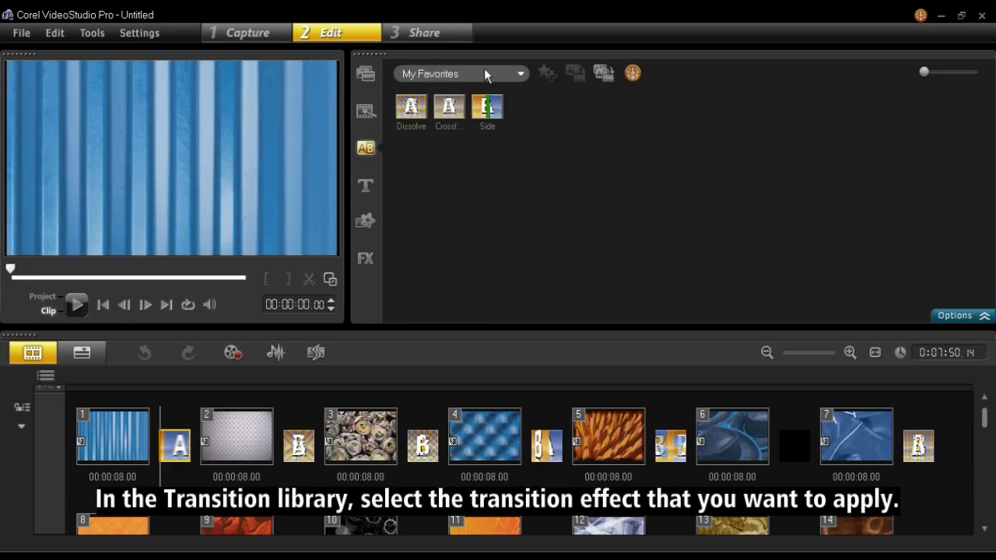
{"action": "left_click", "coordinate": [483, 73]}
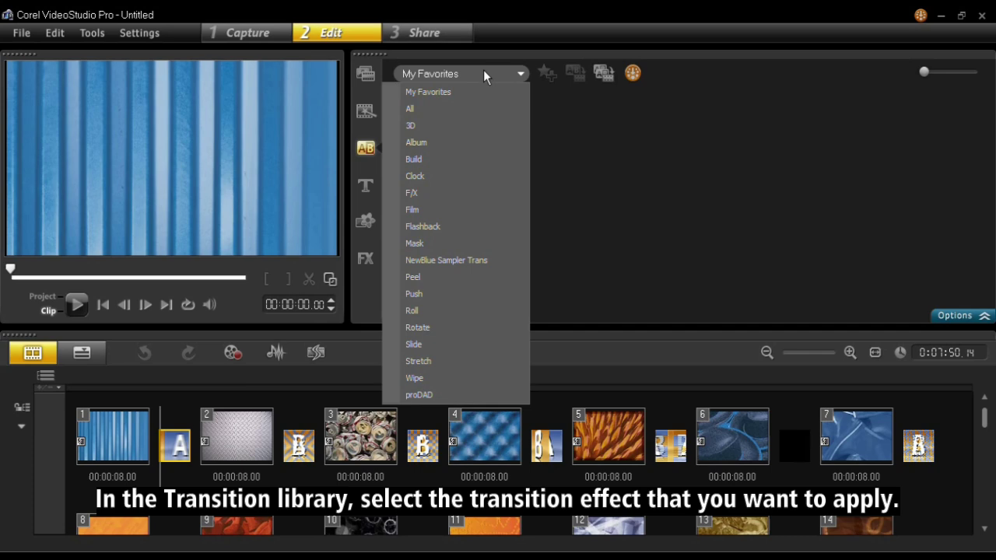
{"action": "left_click", "coordinate": [480, 126]}
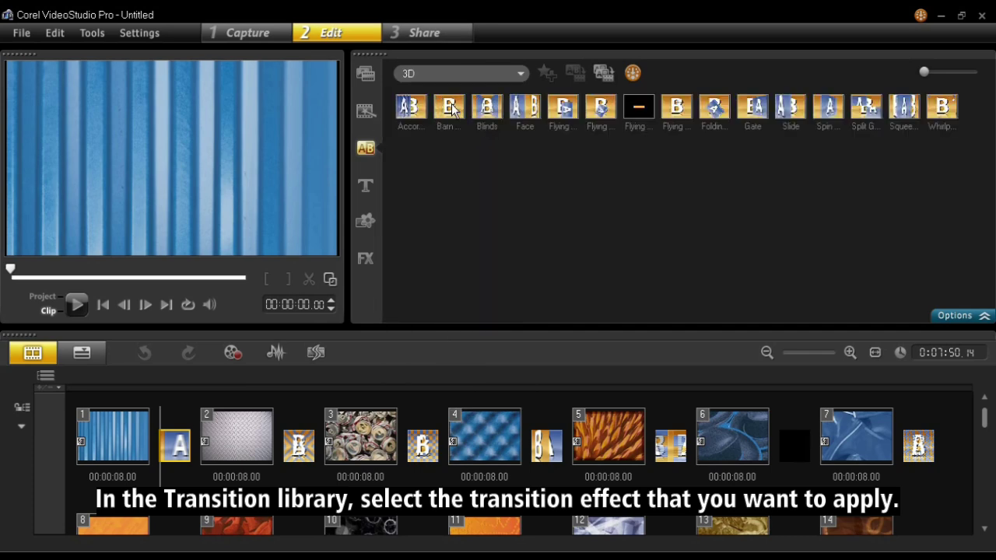
{"action": "left_click", "coordinate": [451, 109]}
{"action": "left_click_drag", "start_coordinate": [451, 109], "coordinate": [176, 455]}
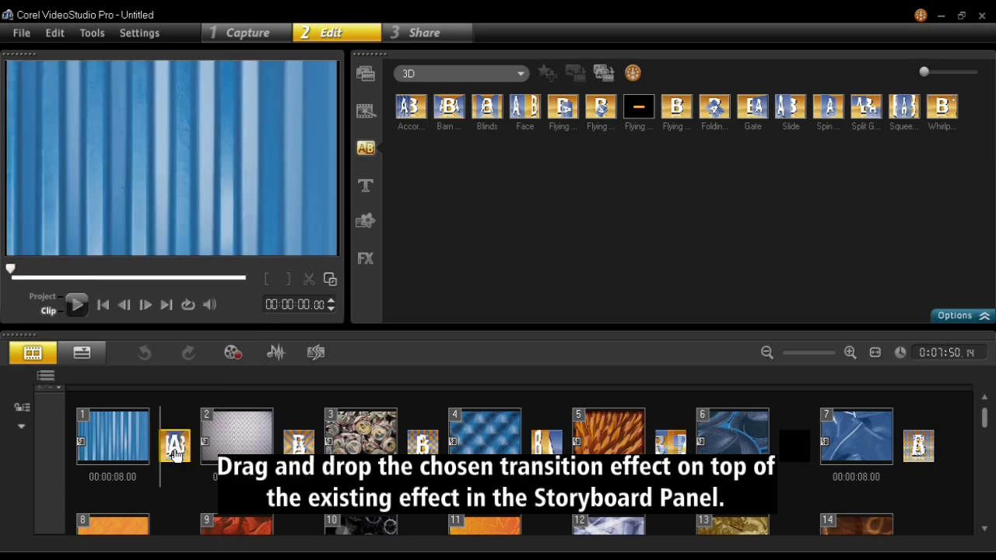
{"action": "left_click", "coordinate": [76, 305]}
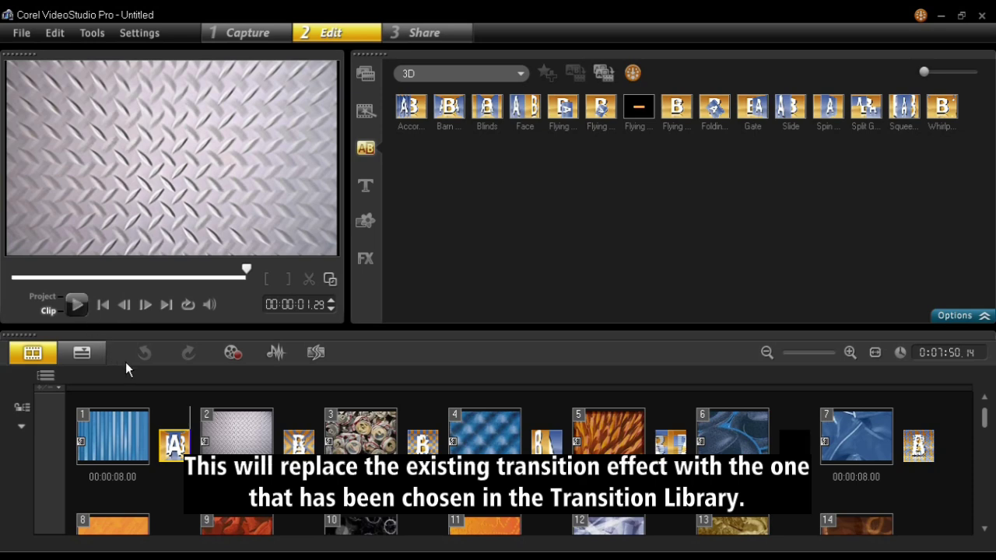
- Open the Options panel for clip 2 from its right-click menu
{"action": "left_click", "coordinate": [251, 434]}
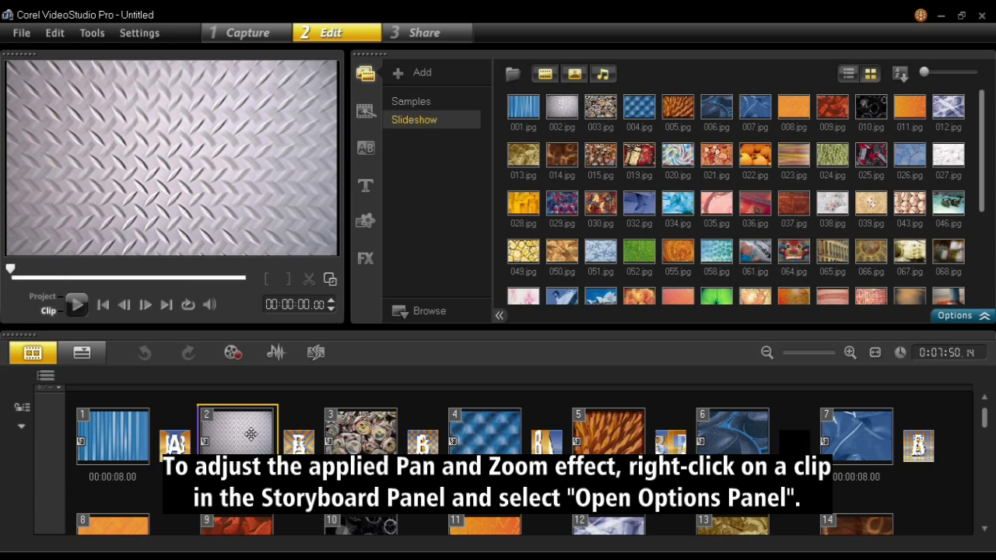
{"action": "right_click", "coordinate": [252, 433]}
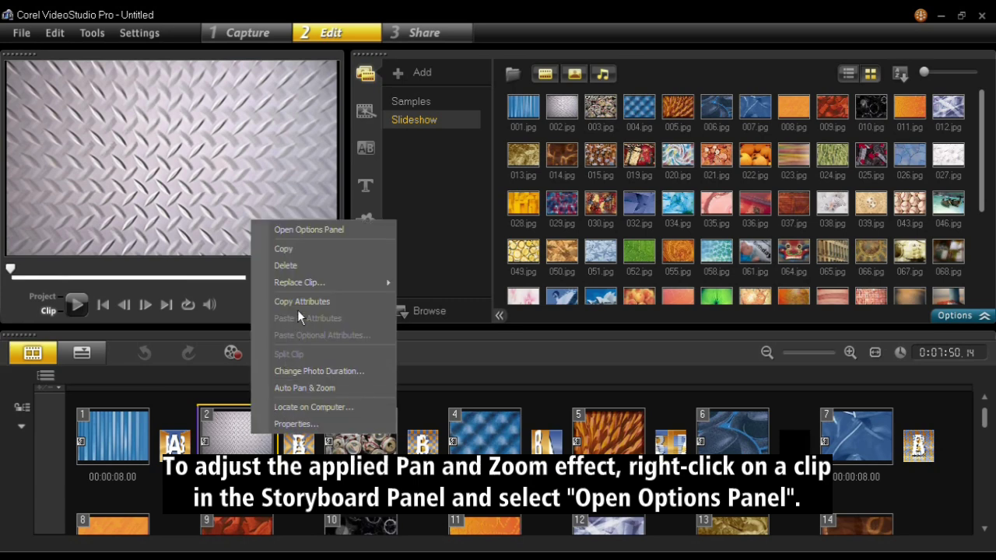
{"action": "left_click", "coordinate": [347, 232]}
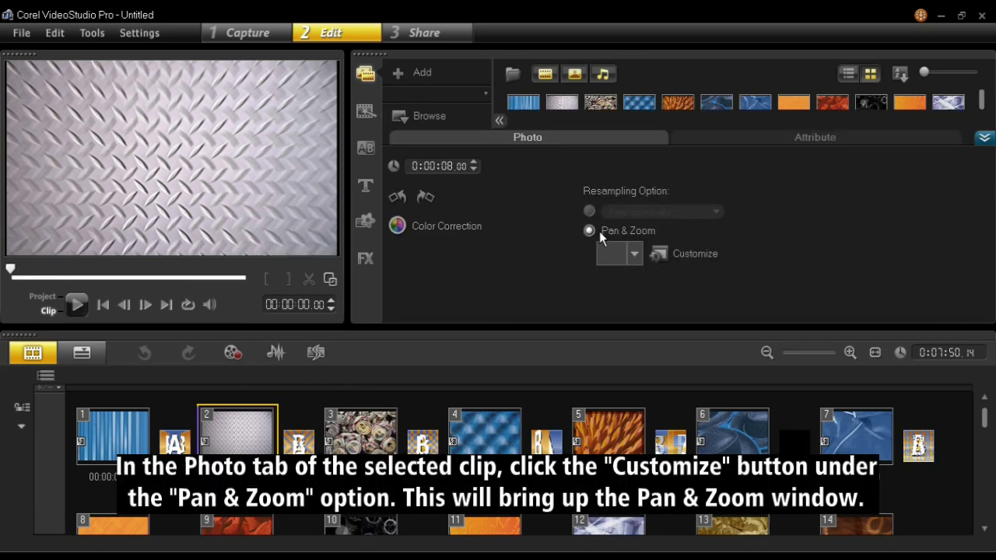
- Open clip 2's Pan & Zoom customization, preview its motion twice, and accept with OK
{"action": "left_click", "coordinate": [716, 254]}
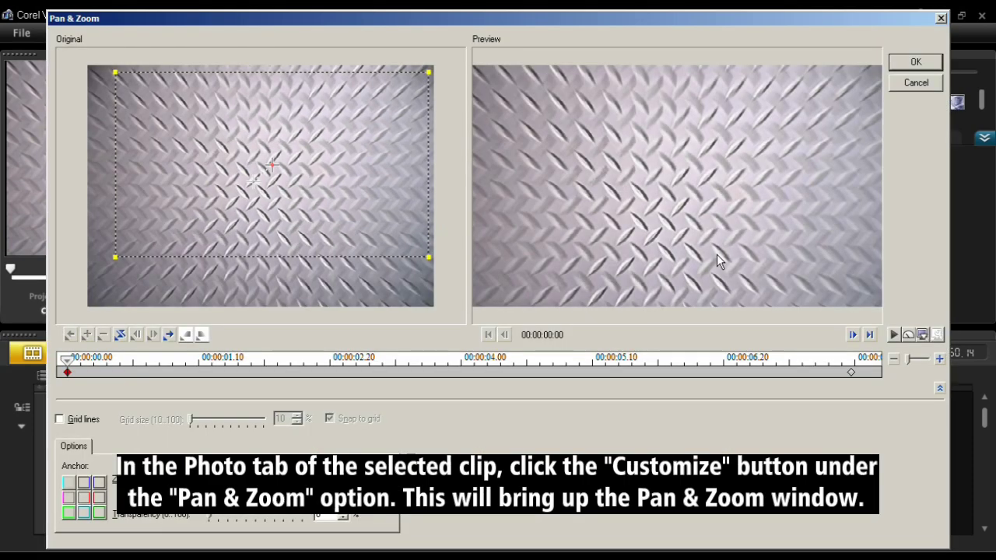
{"action": "left_click", "coordinate": [894, 334]}
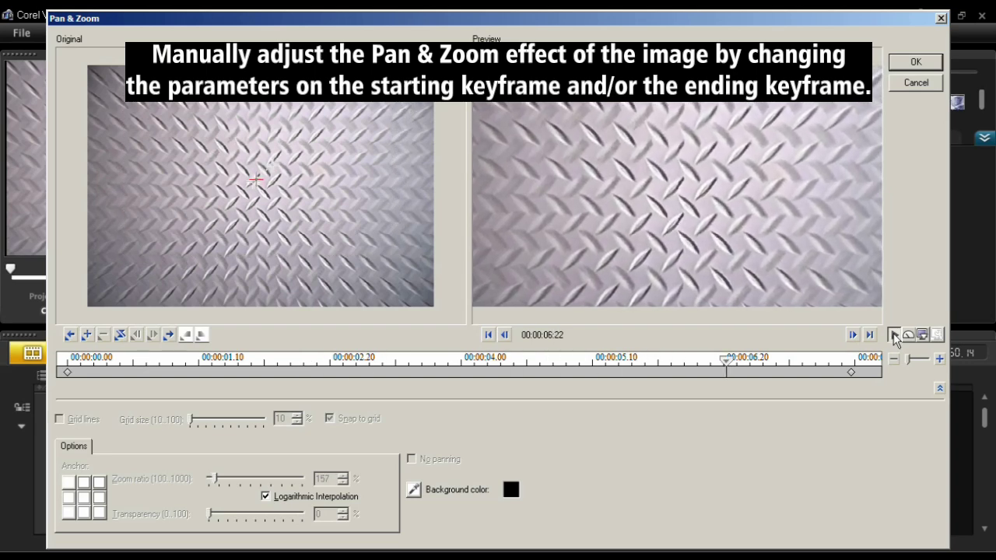
{"action": "left_click", "coordinate": [893, 334]}
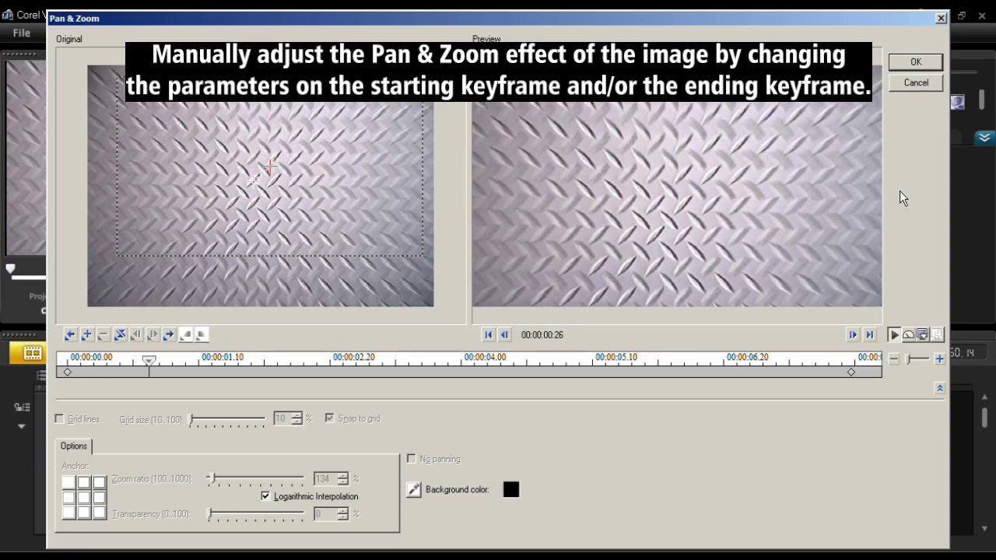
{"action": "left_click", "coordinate": [910, 64]}
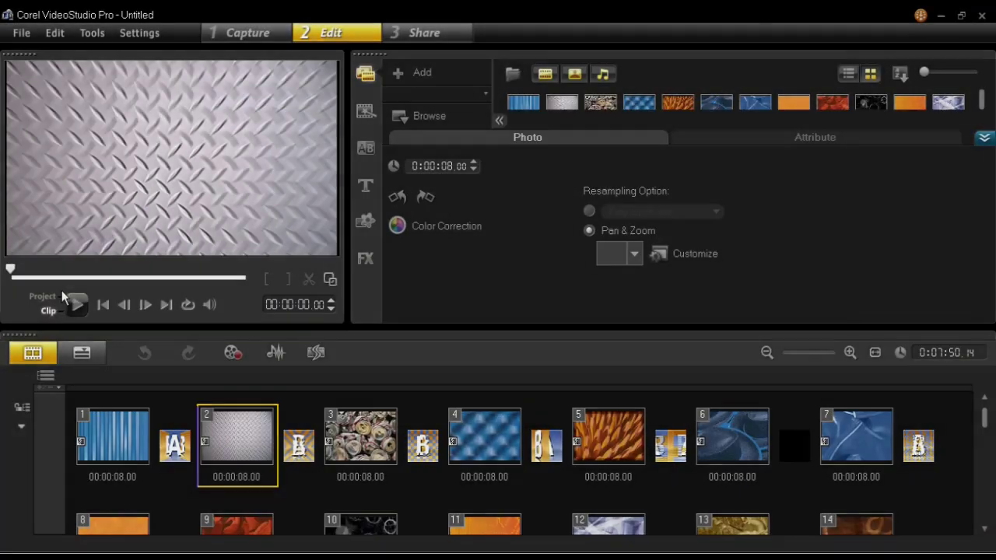
- Switch the preview to Project mode and play the slideshow from the start
{"action": "left_click", "coordinate": [51, 298]}
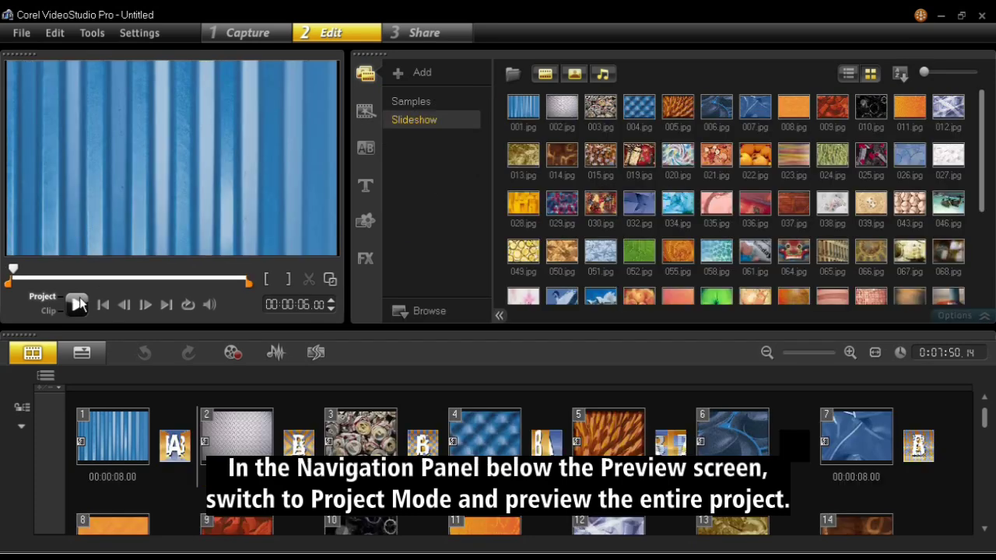
{"action": "left_click", "coordinate": [77, 304]}
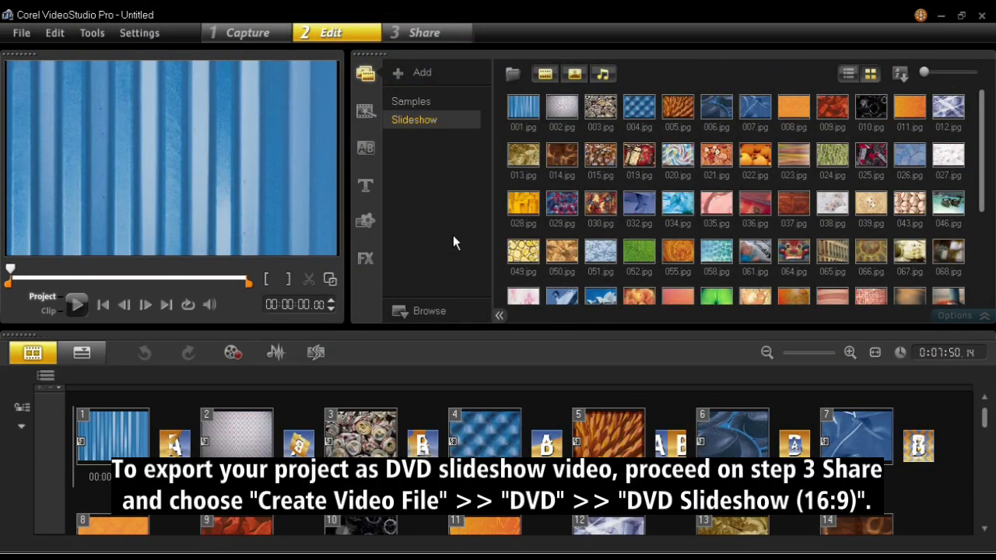
- In Share, render a DVD Slideshow (16:9) video file saved as 'my slideshow'
{"action": "left_click", "coordinate": [445, 37]}
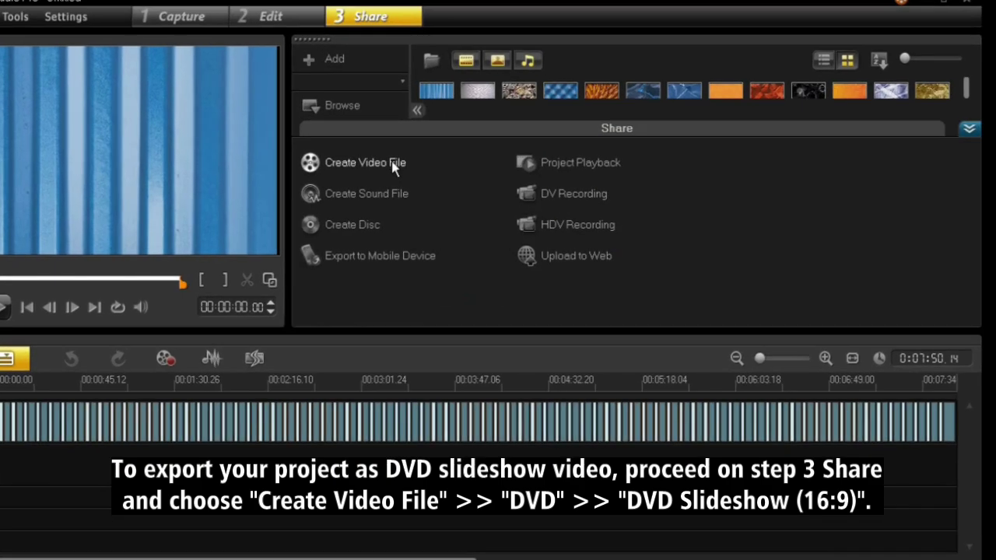
{"action": "left_click", "coordinate": [447, 171]}
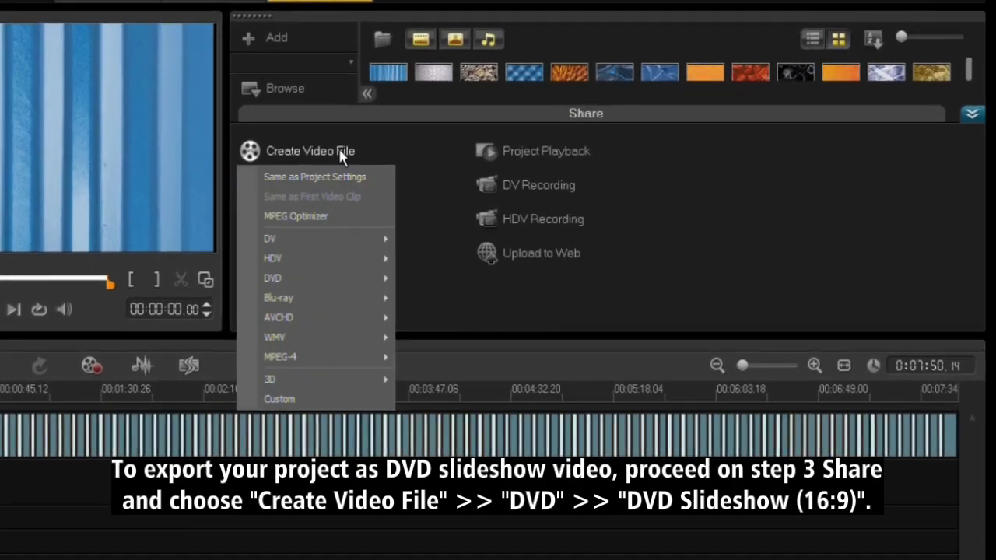
{"action": "mouse_move", "coordinate": [357, 283]}
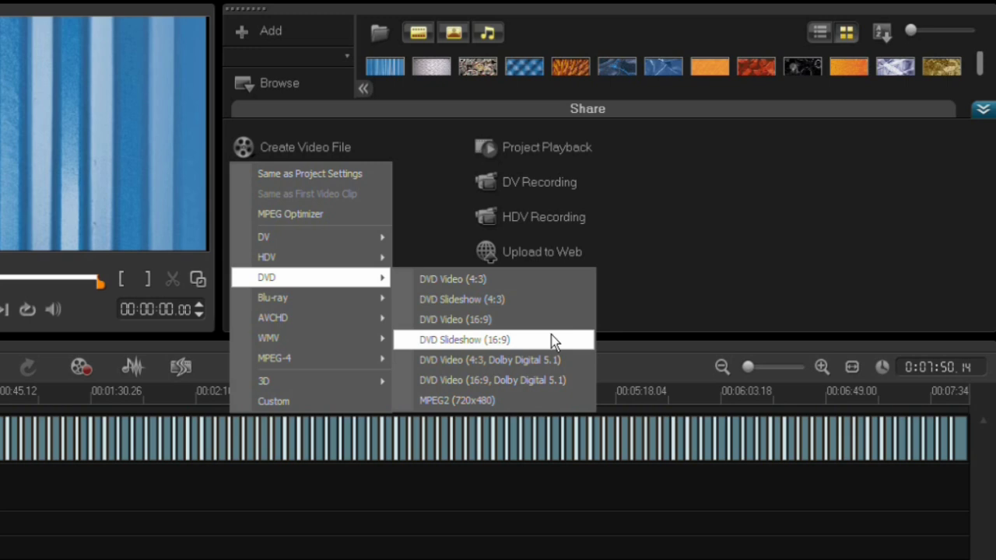
{"action": "left_click", "coordinate": [500, 341]}
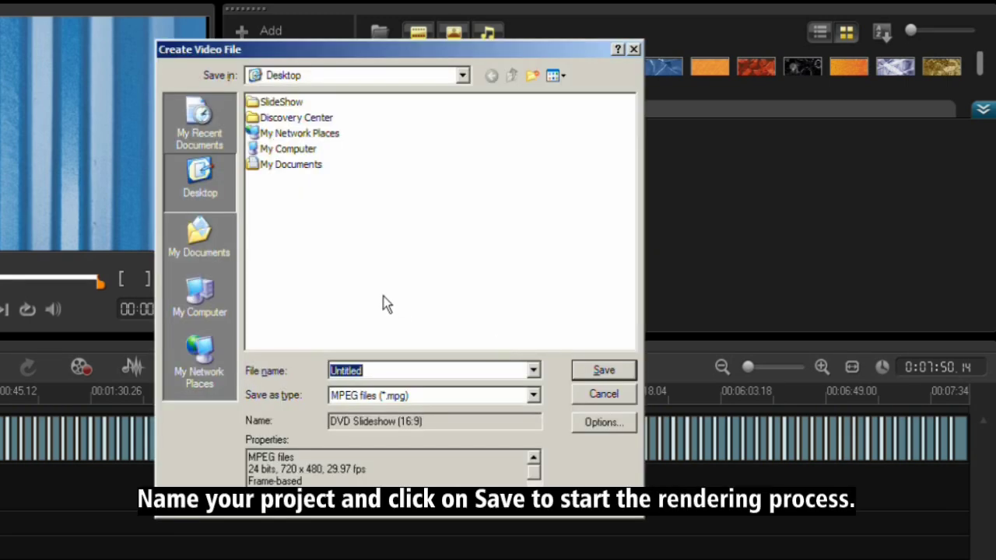
{"action": "type", "text": "my slideshow"}
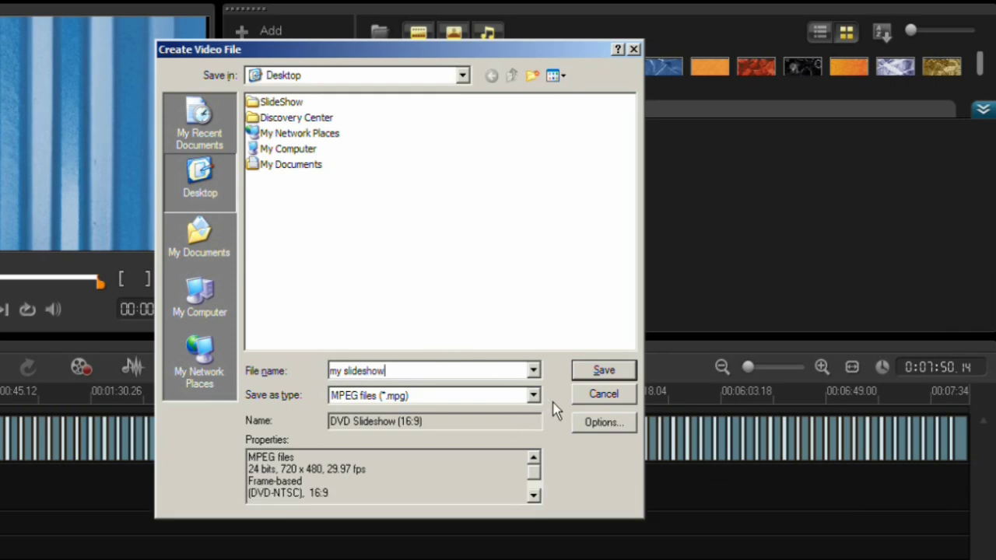
{"action": "left_click", "coordinate": [601, 372]}
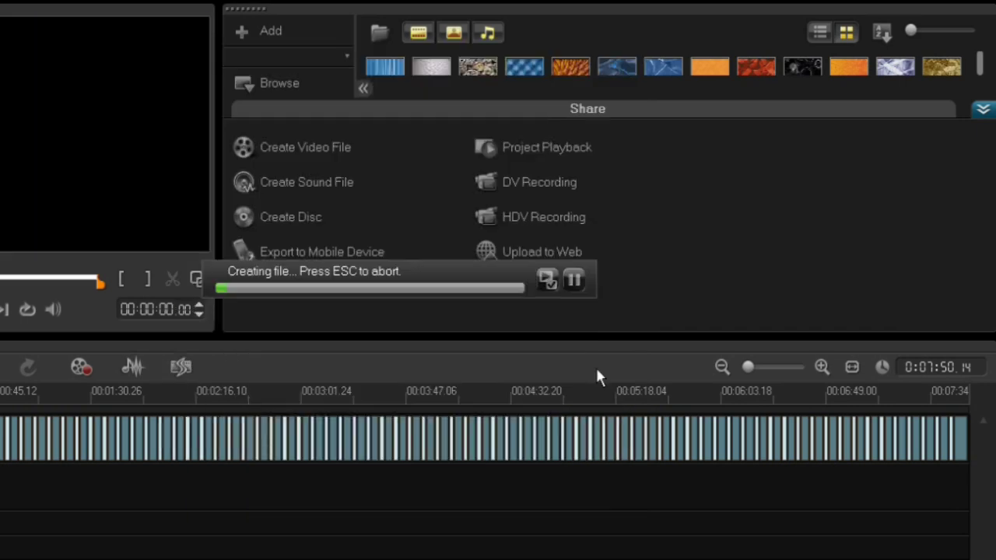